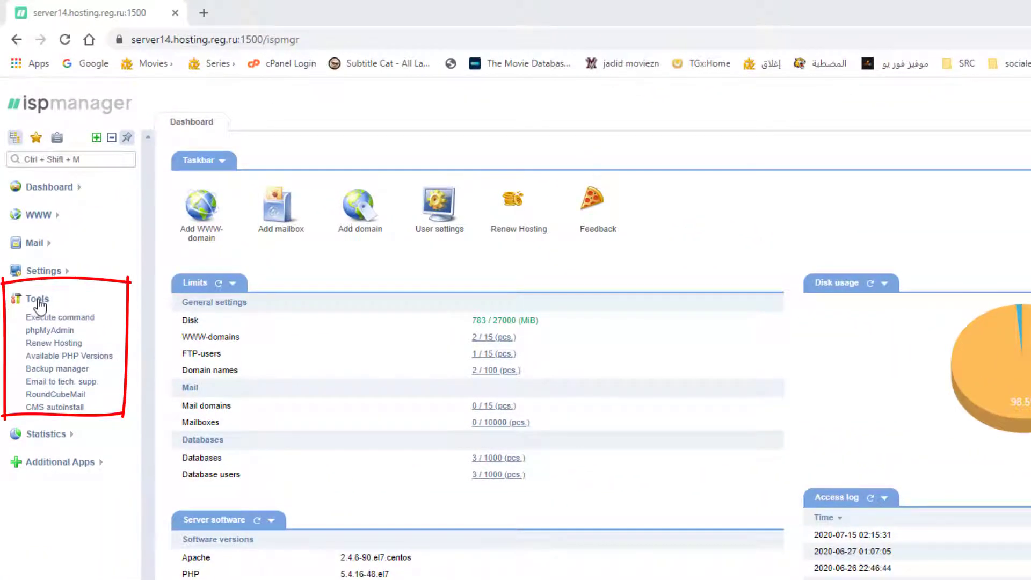
# Launch Softaculous from CMS autoinstall and start a WordPress installation
pyautogui.click(38, 301)
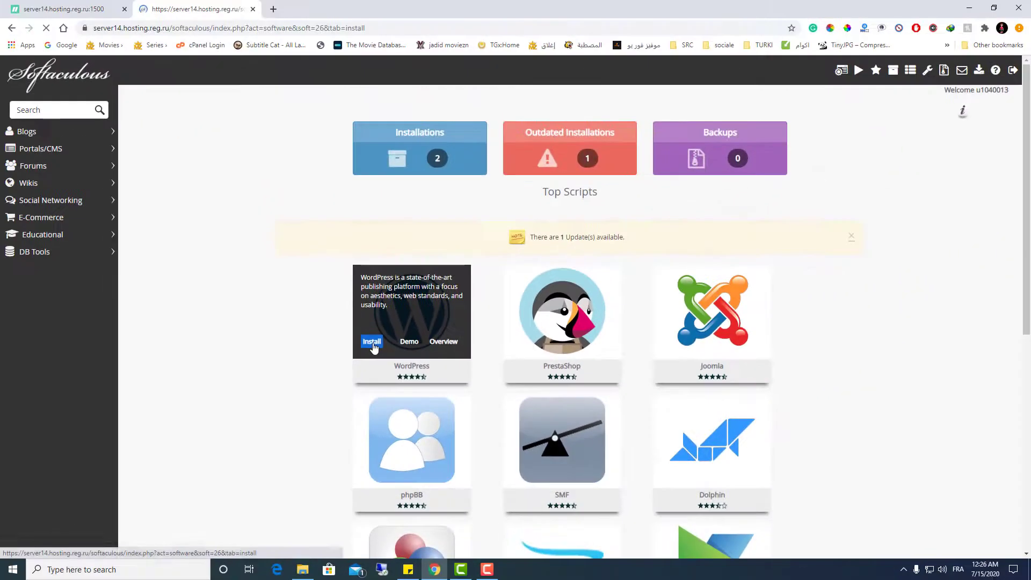
pyautogui.click(372, 346)
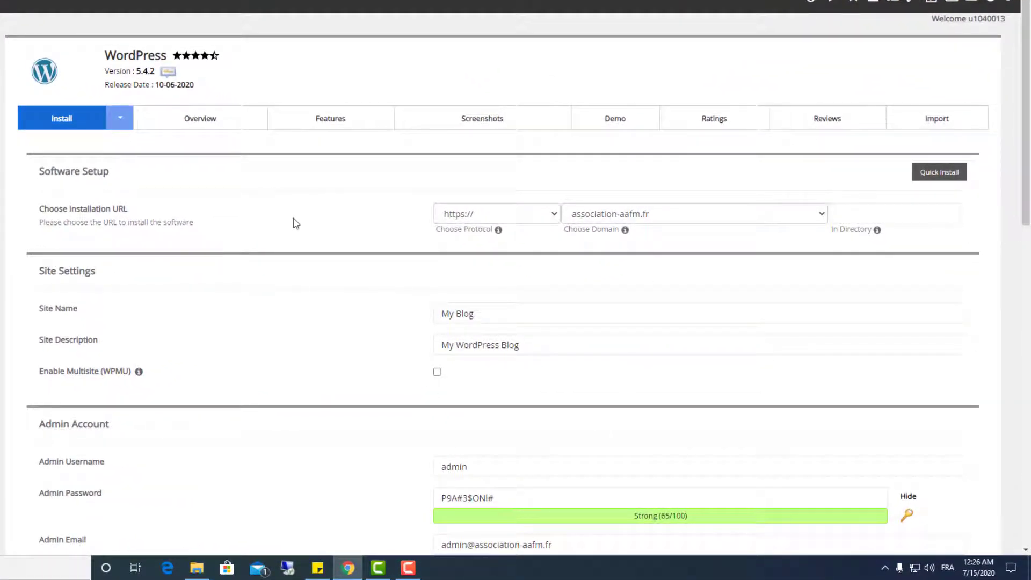
pyautogui.click(544, 218)
pyautogui.click(543, 218)
pyautogui.click(706, 215)
pyautogui.click(708, 215)
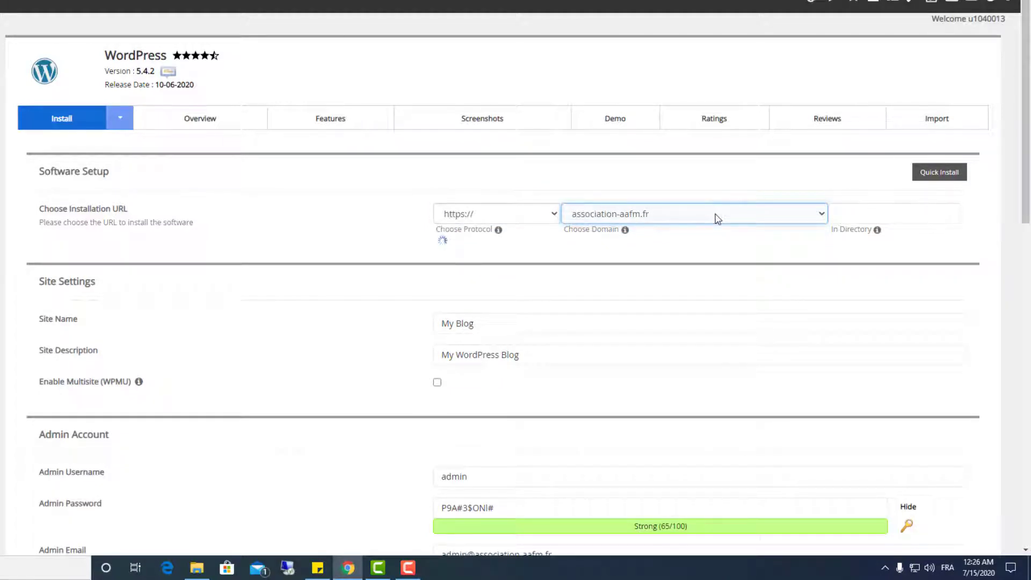
pyautogui.click(714, 216)
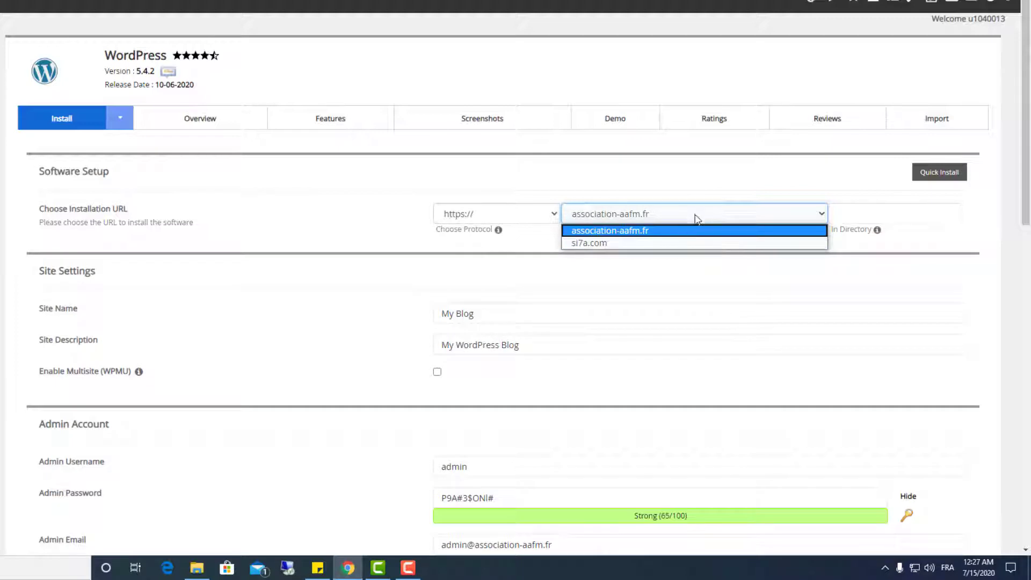
pyautogui.click(698, 217)
pyautogui.click(697, 217)
pyautogui.click(734, 217)
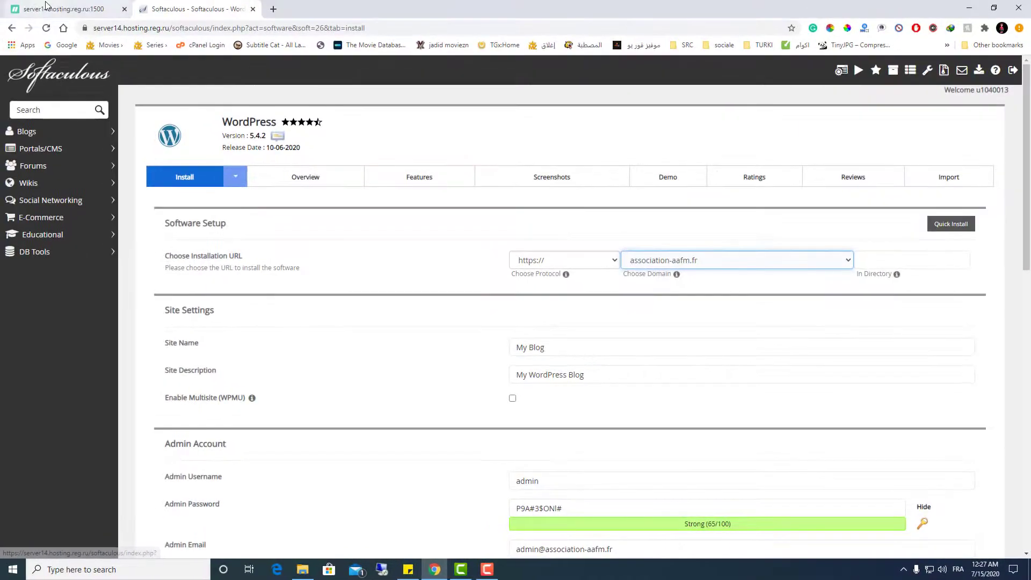
# Return to ISPmanager and start a new domain from the WWW-domains list
pyautogui.click(67, 8)
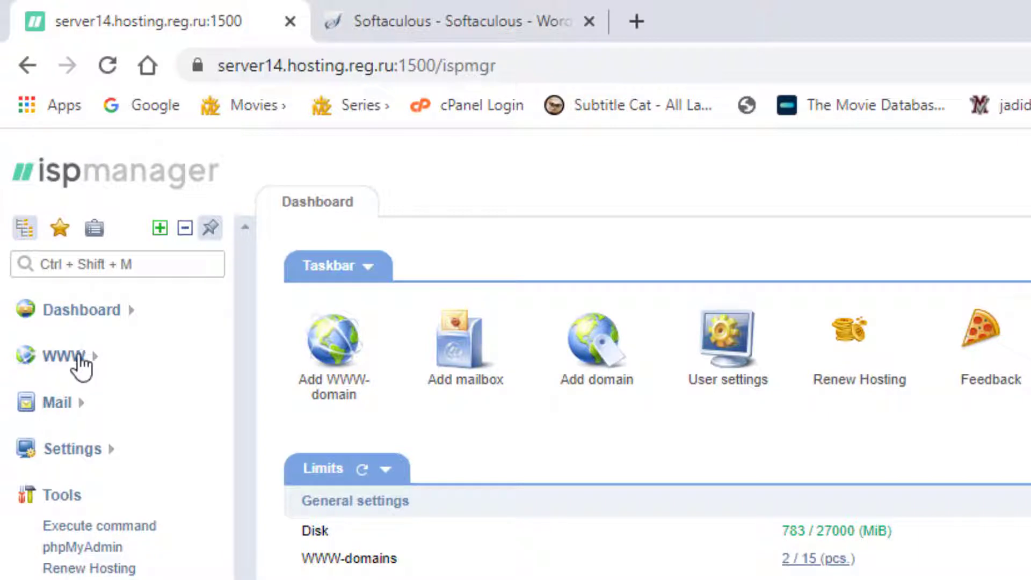
pyautogui.click(65, 356)
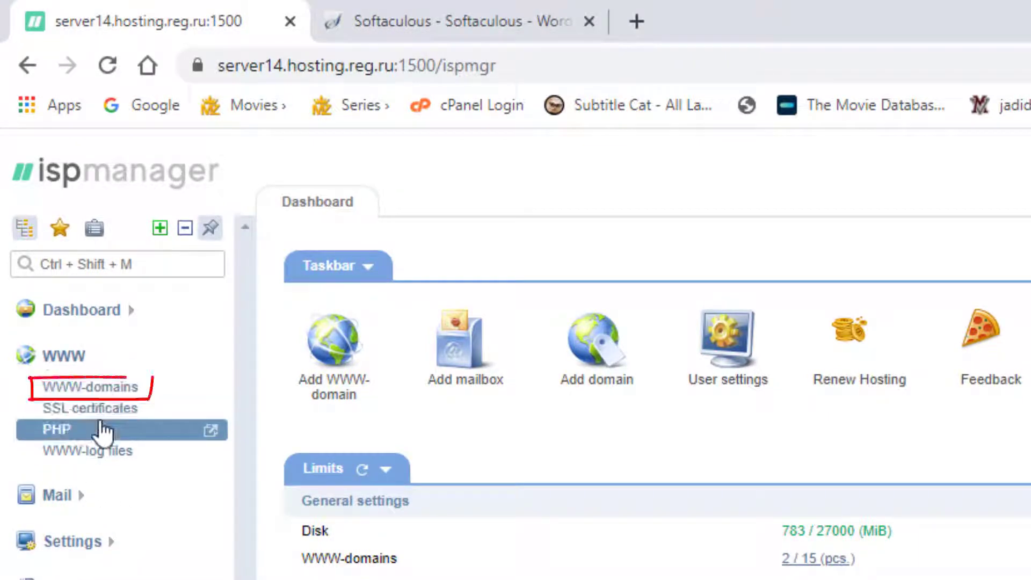
pyautogui.click(117, 394)
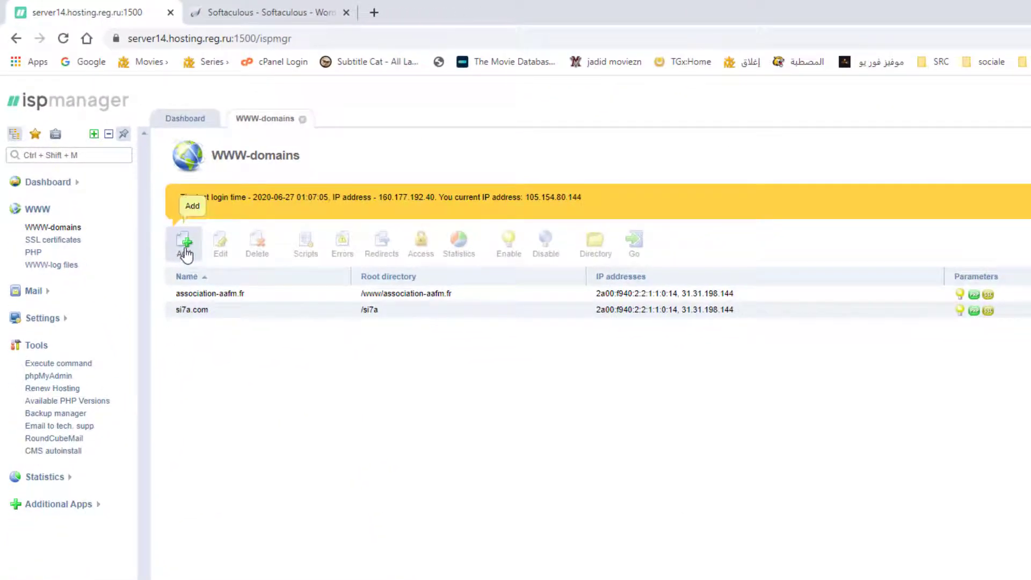
pyautogui.click(186, 254)
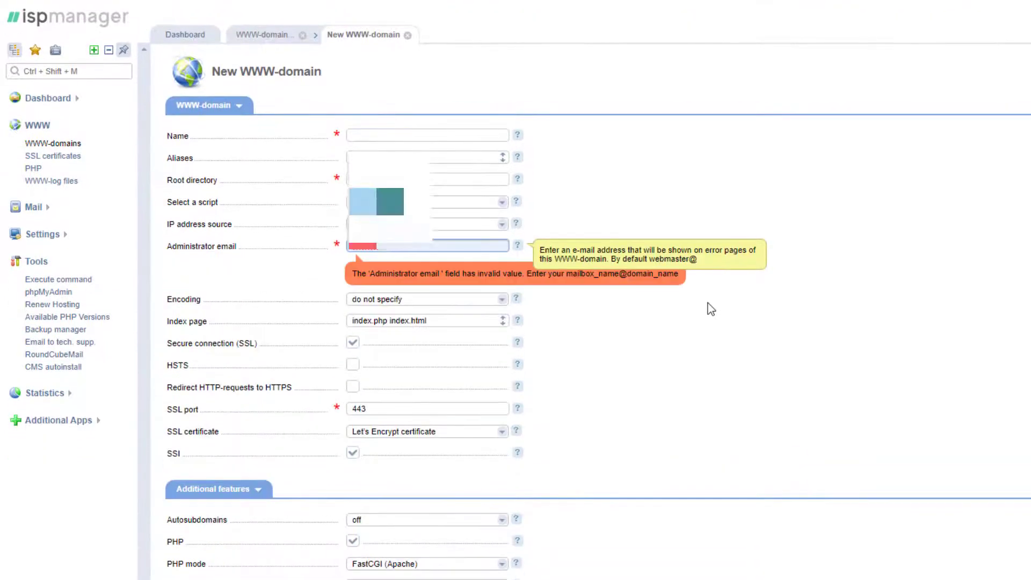
pyautogui.click(389, 130)
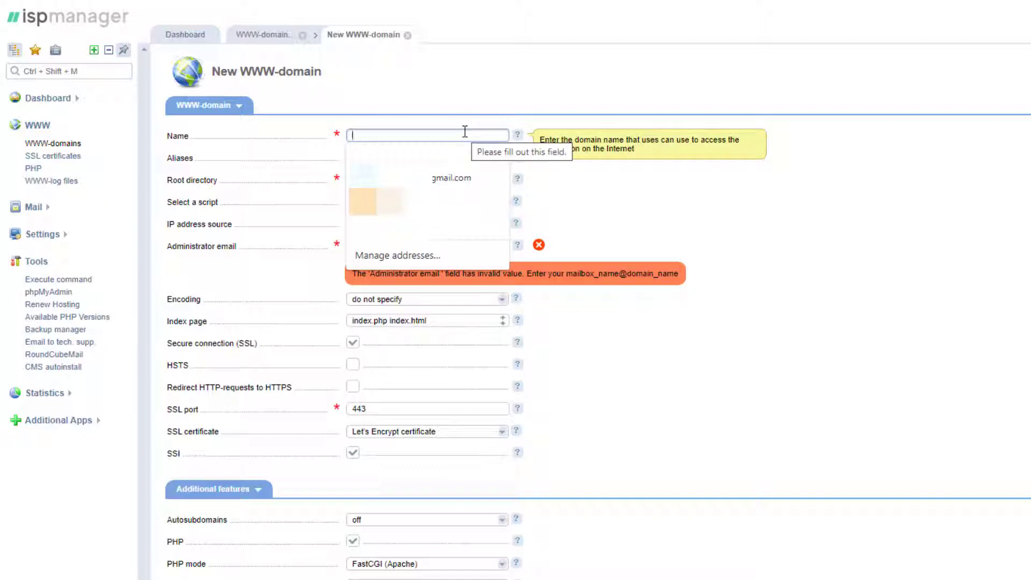
pyautogui.write('EXAMP')
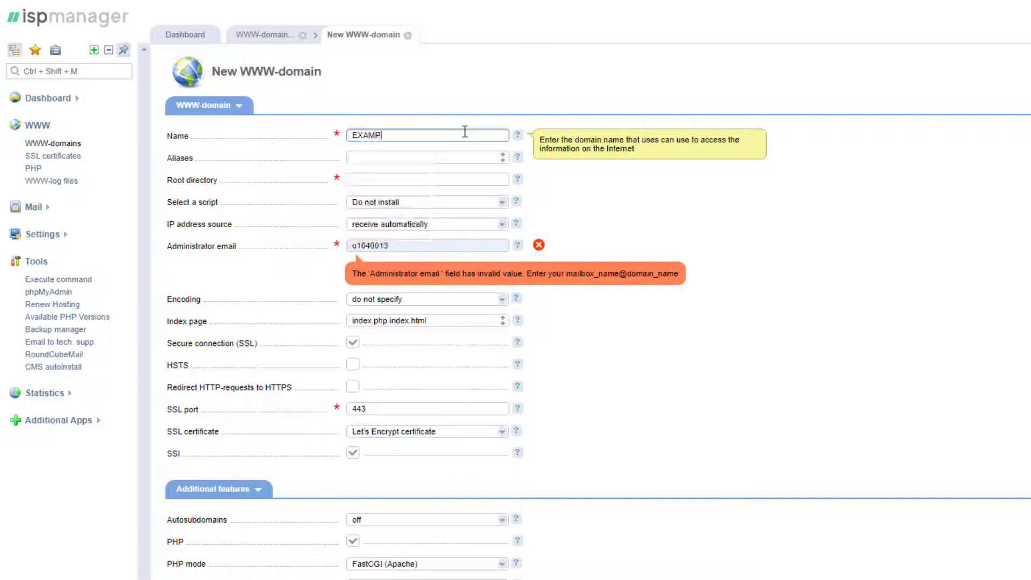
pyautogui.write('LE.')
pyautogui.write('COM')
pyautogui.click(410, 157)
pyautogui.write('WWW.')
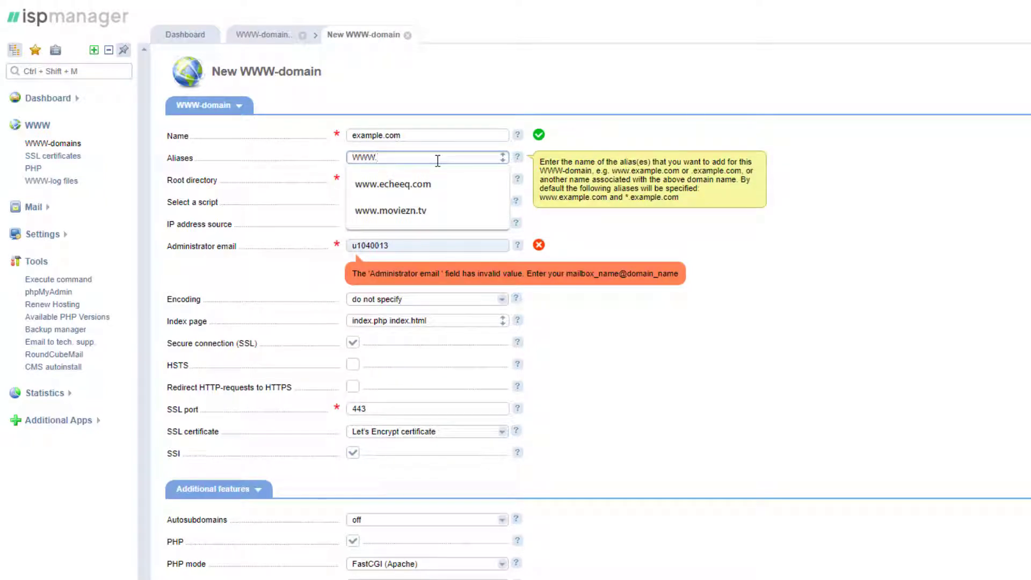
pyautogui.write('E')
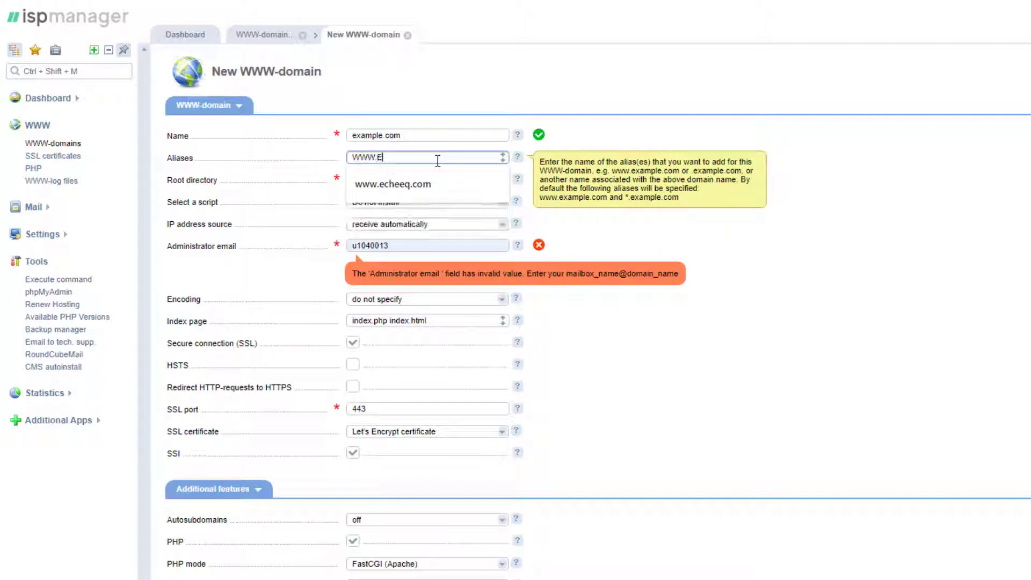
pyautogui.write('XAMPLE')
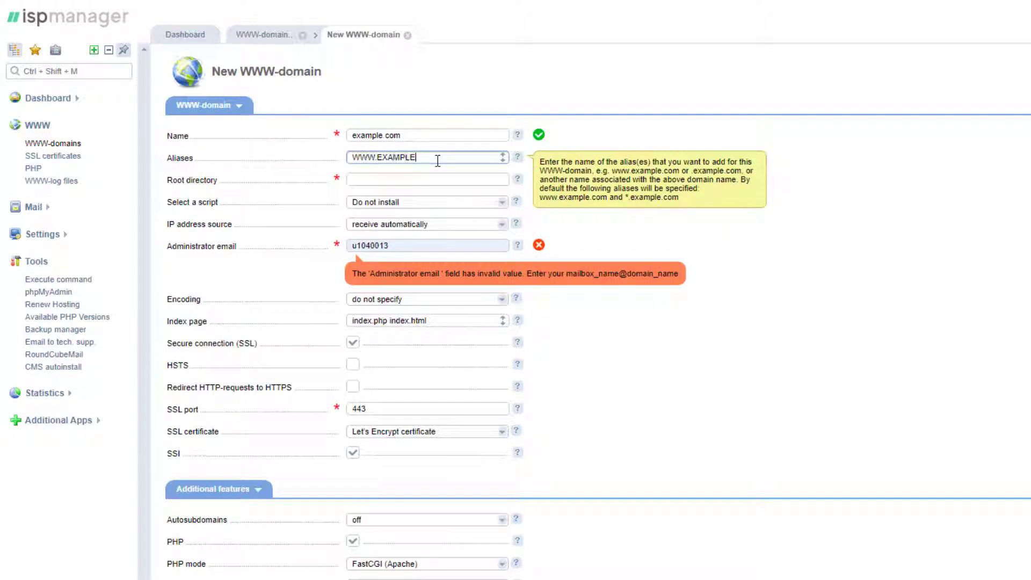
pyautogui.write('.COM')
pyautogui.click(404, 179)
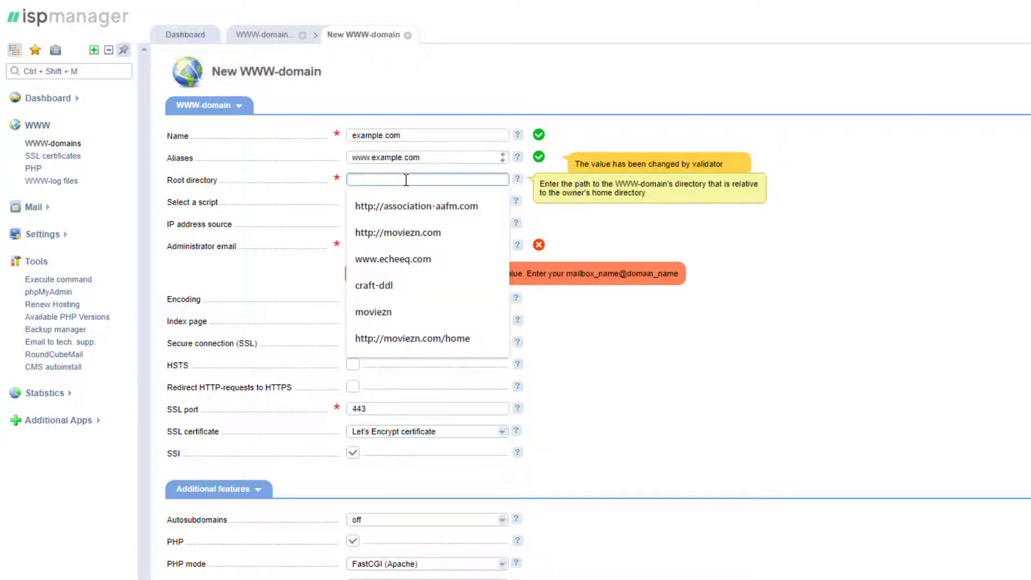
# Copy 'example' from the alias into the Root directory field
pyautogui.click(386, 157)
pyautogui.moveTo(370, 157); pyautogui.dragTo(427, 172)
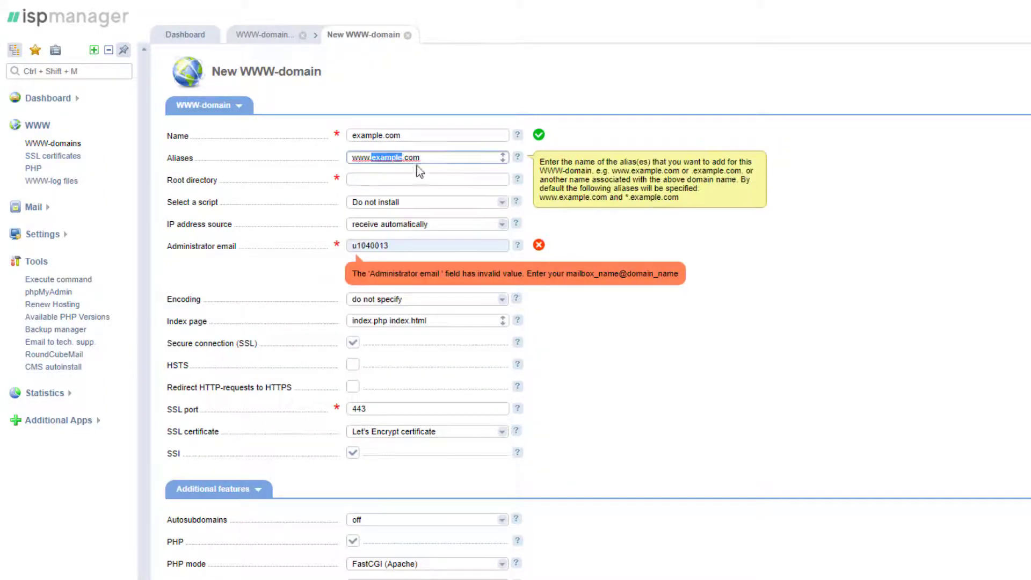
pyautogui.doubleClick(387, 157)
pyautogui.hotkey('ctrl', 'c')
pyautogui.click(395, 180)
pyautogui.hotkey('ctrl', 'v')
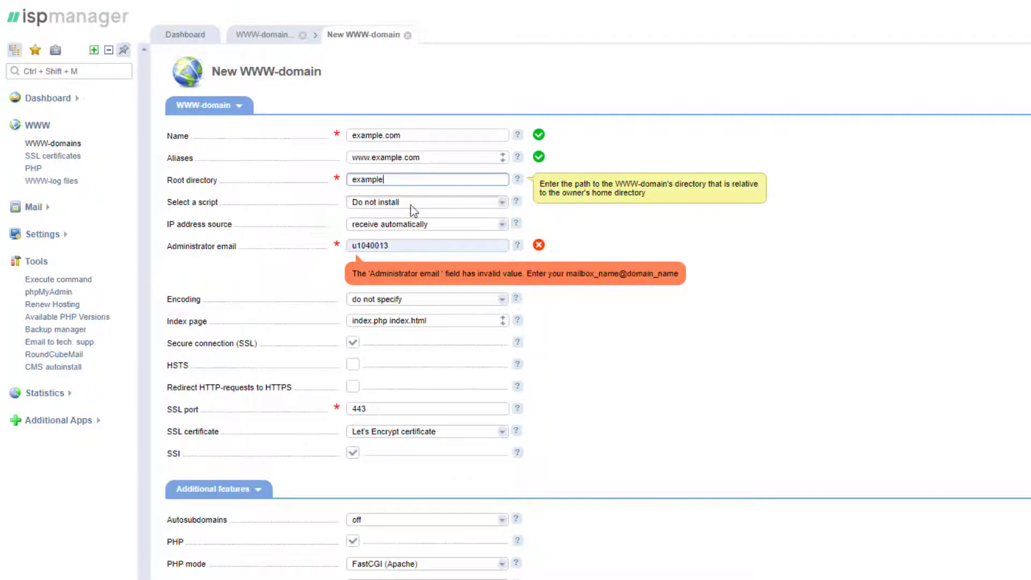
pyautogui.doubleClick(416, 245)
pyautogui.press('BackSpace')
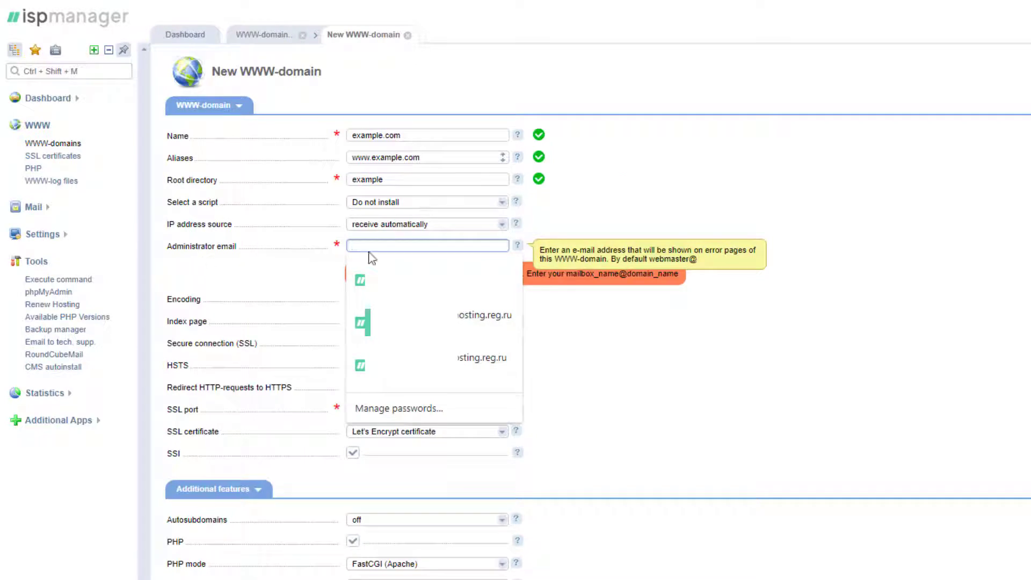
pyautogui.press('Down')
pyautogui.press('Up')
pyautogui.write('E')
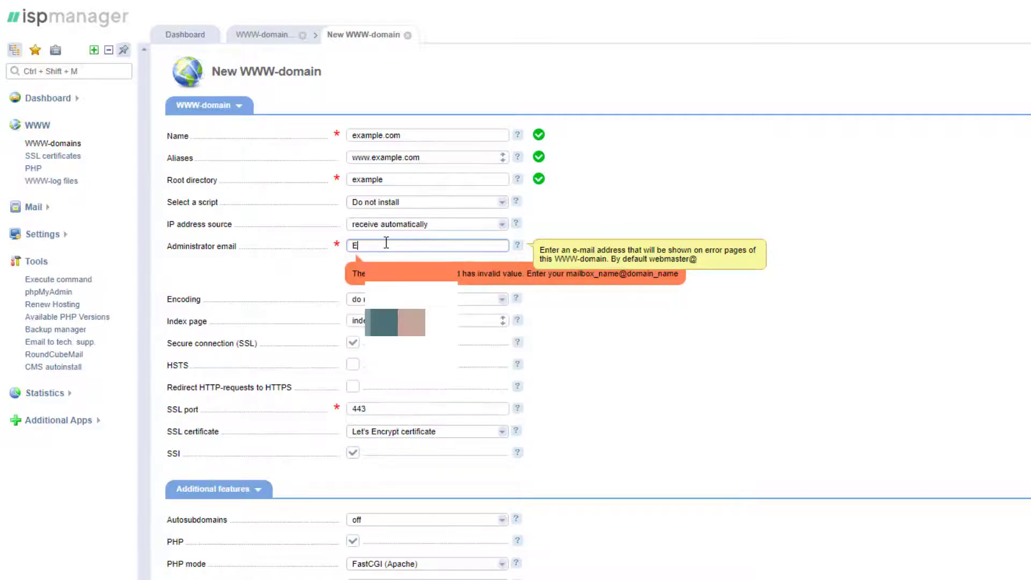
pyautogui.write('XAMPLE@ADMIN.COM')
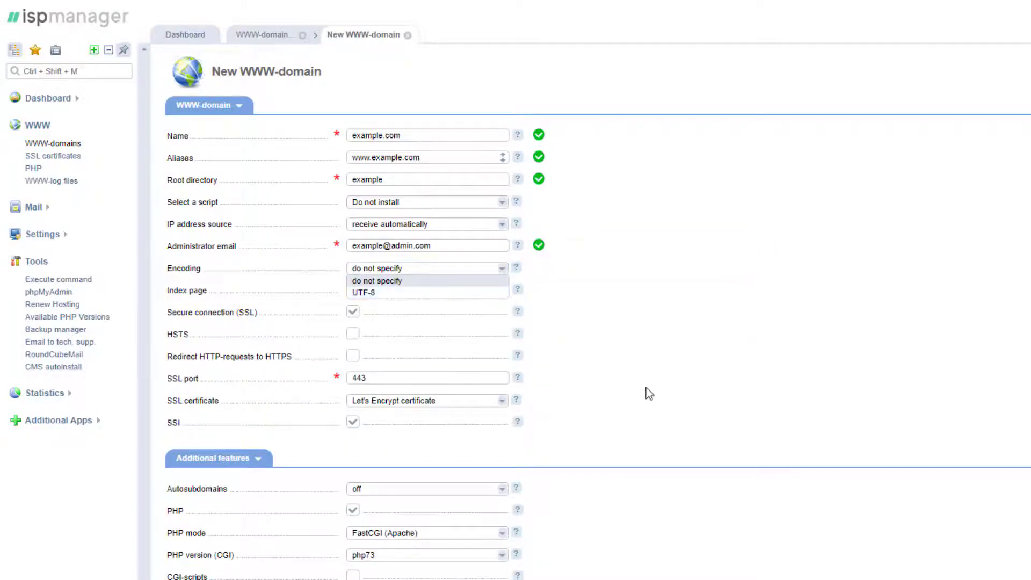
# Leave Encoding as 'do not specify' and submit the example.com domain
pyautogui.click(450, 305)
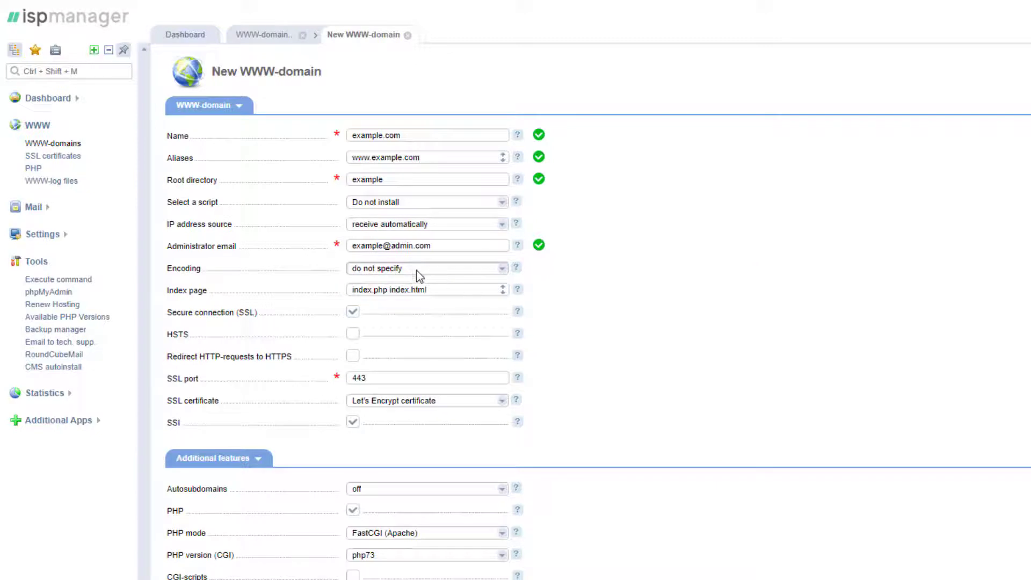
pyautogui.click(427, 274)
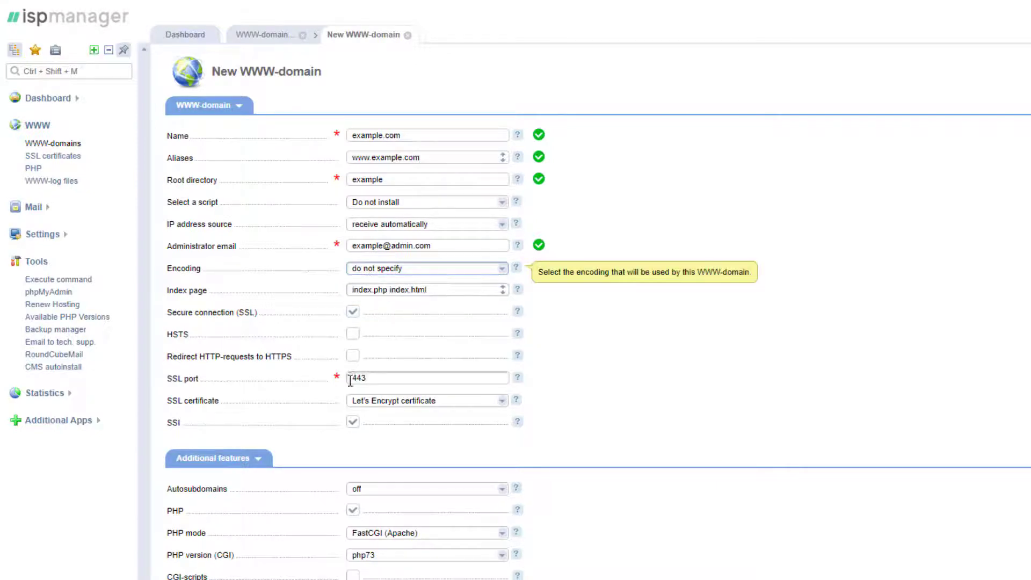
pyautogui.scroll(-2, 398, 430)
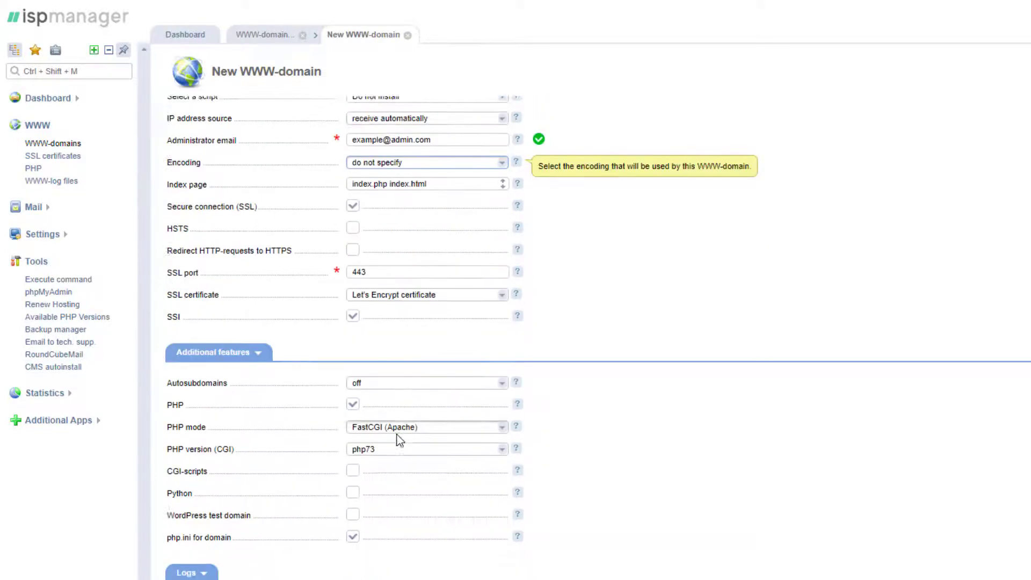
pyautogui.scroll(-1, 391, 437)
pyautogui.scroll(-2, 384, 454)
pyautogui.scroll(-1, 380, 467)
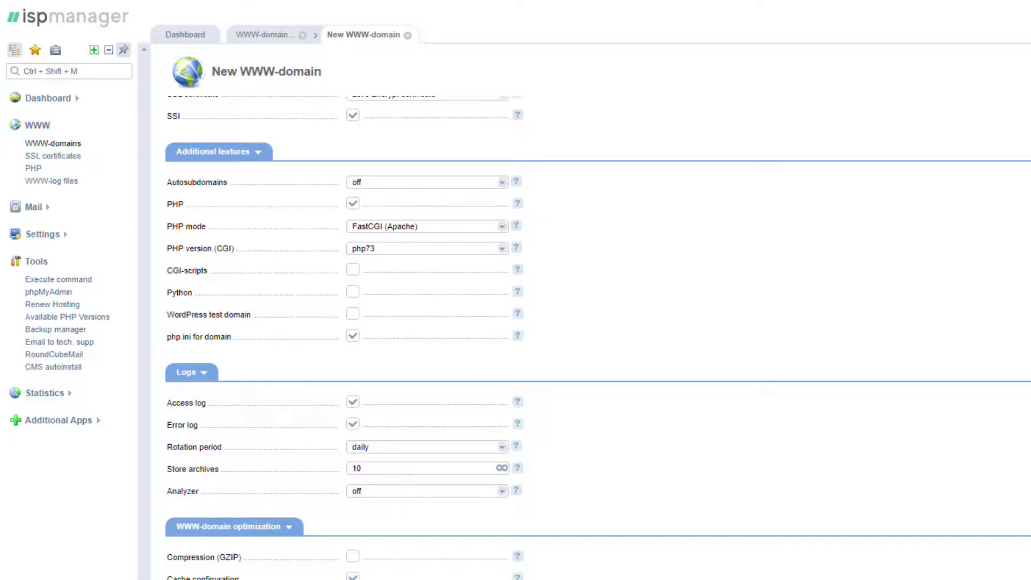
pyautogui.press('Return')
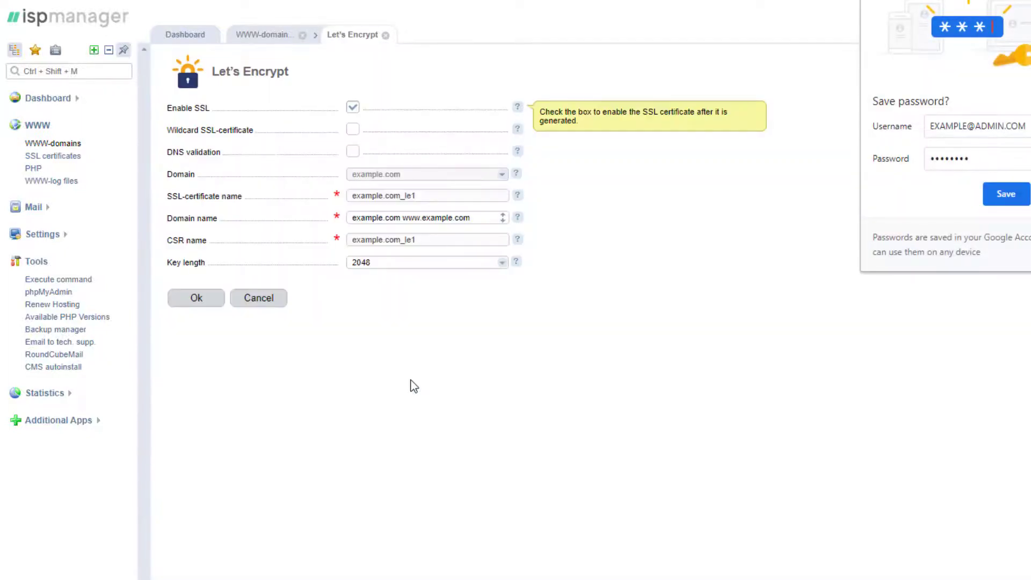
pyautogui.click(196, 298)
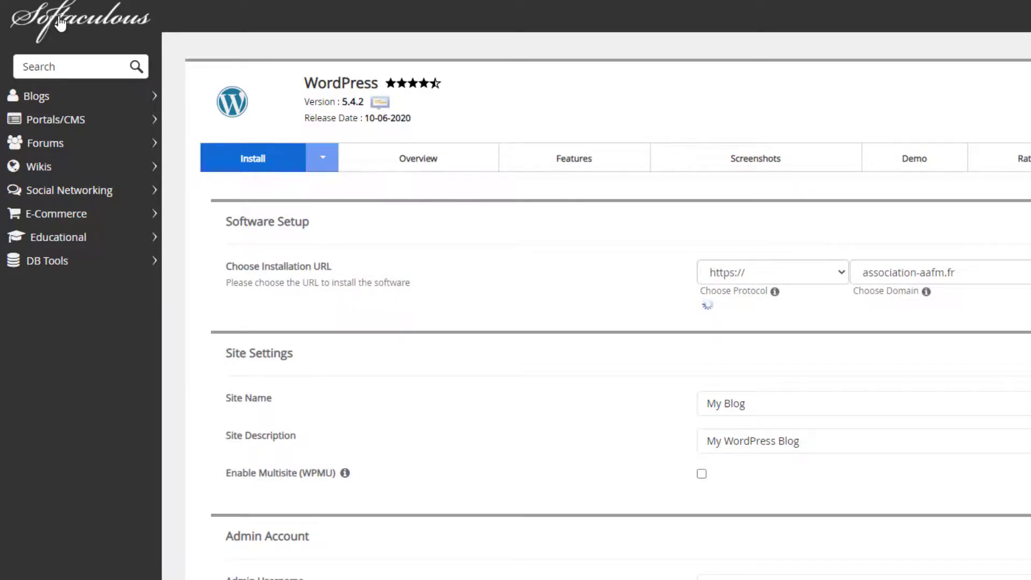
# Start a WordPress install from the Softaculous home and choose the example.com domain
pyautogui.click(58, 22)
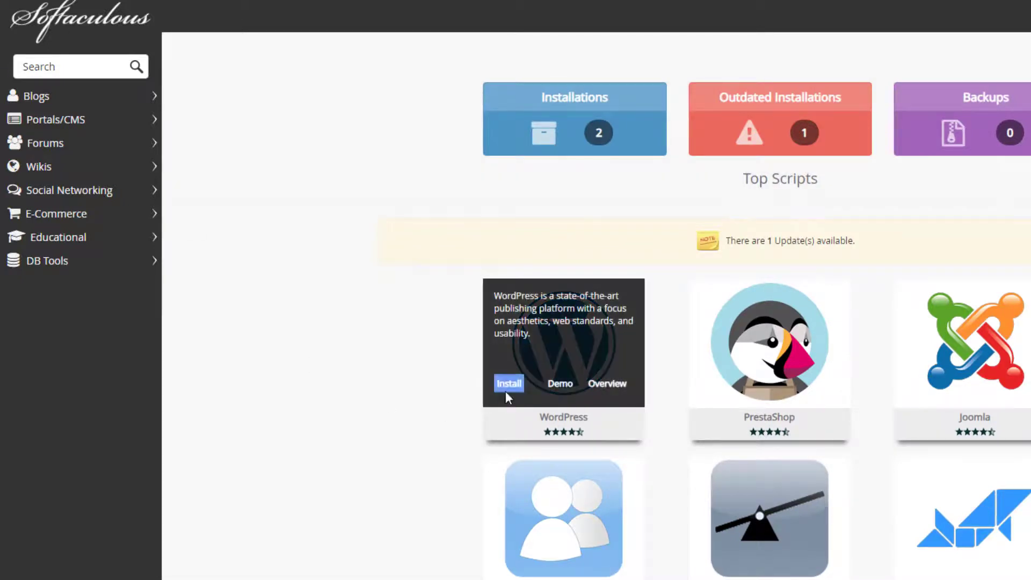
pyautogui.moveTo(563, 358)
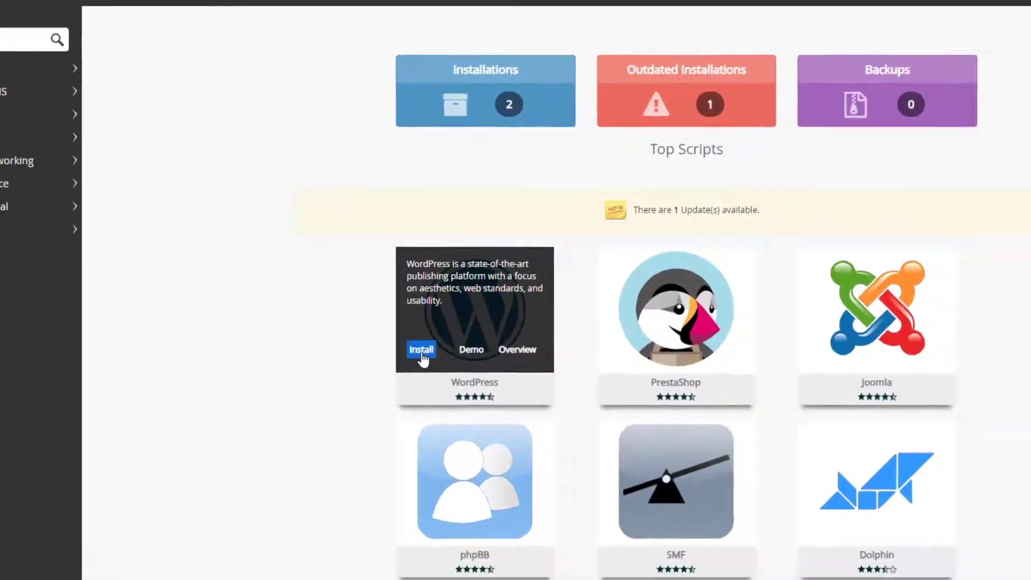
pyautogui.click(510, 385)
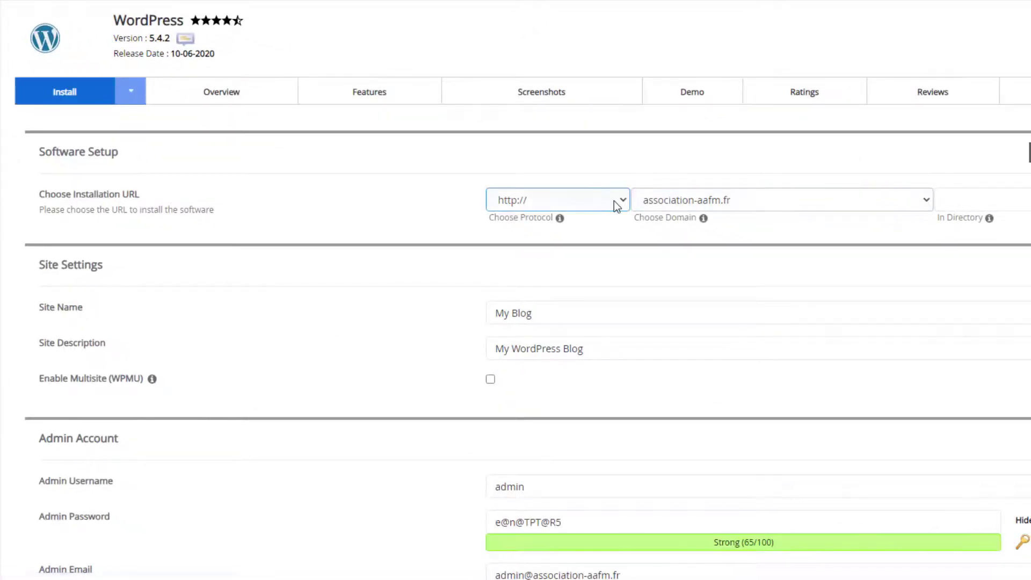
pyautogui.click(686, 210)
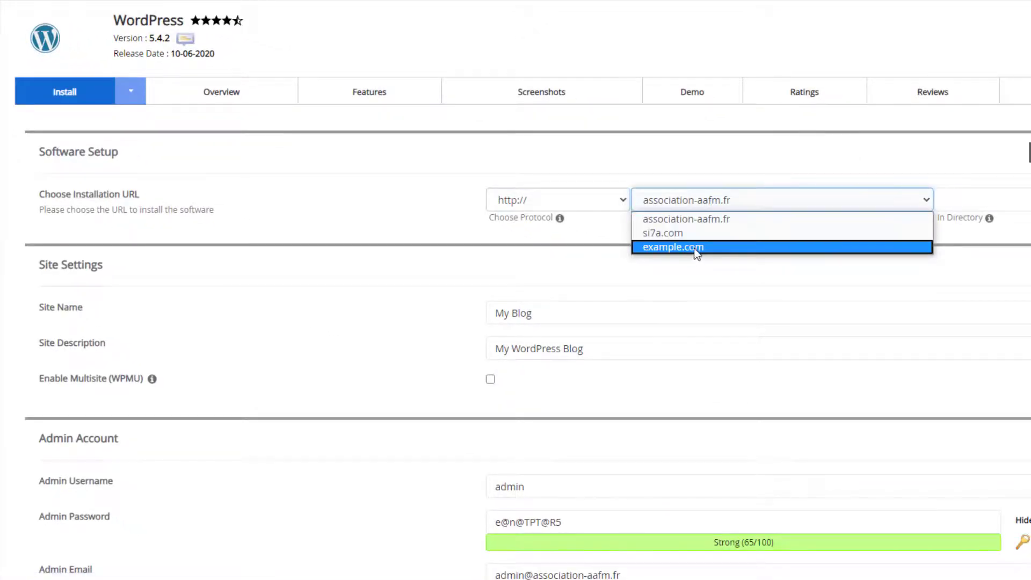
pyautogui.click(675, 249)
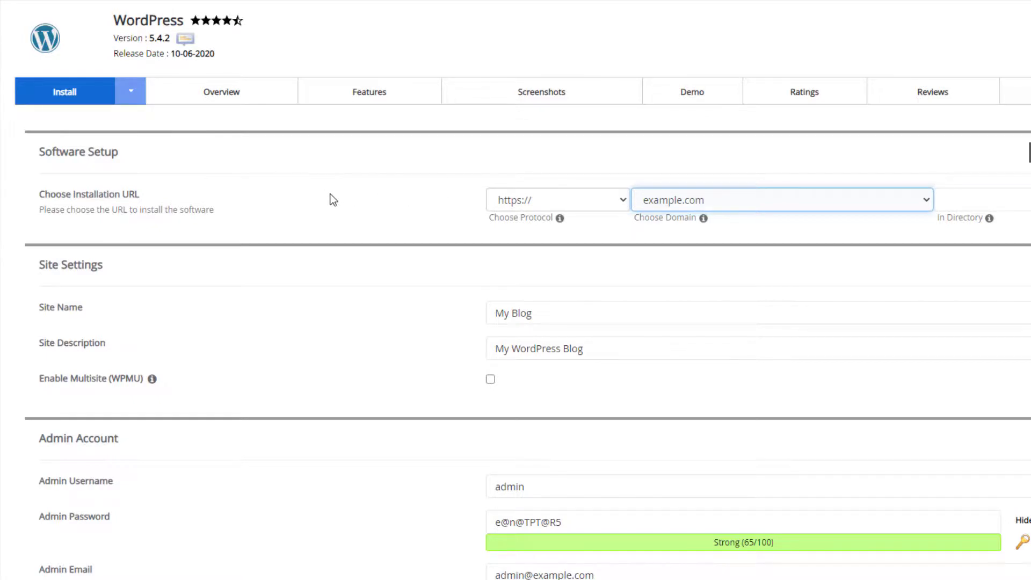
pyautogui.scroll(-1, 463, 200)
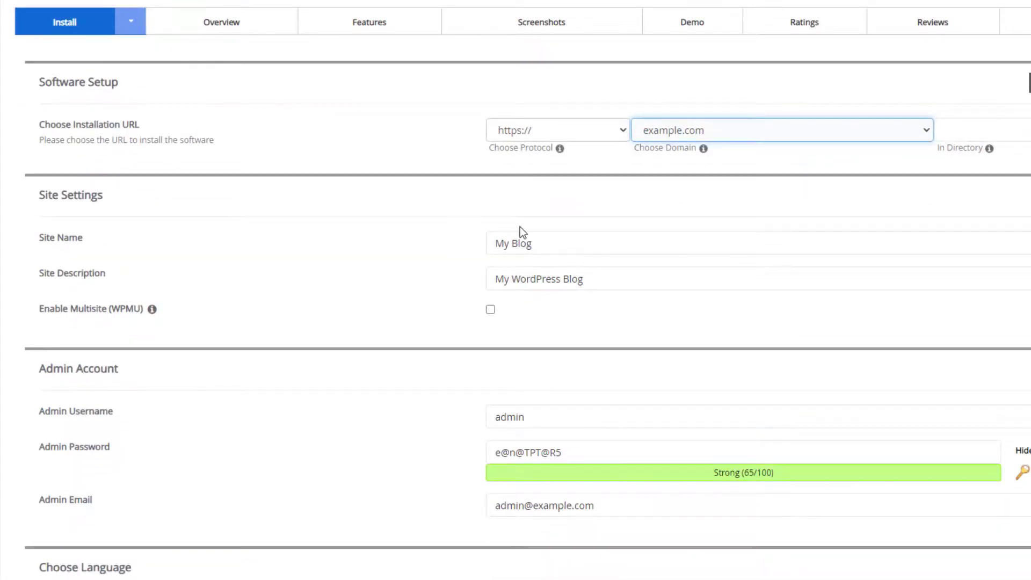
# Keep English as the site language and select the EduExpert theme
pyautogui.click(532, 243)
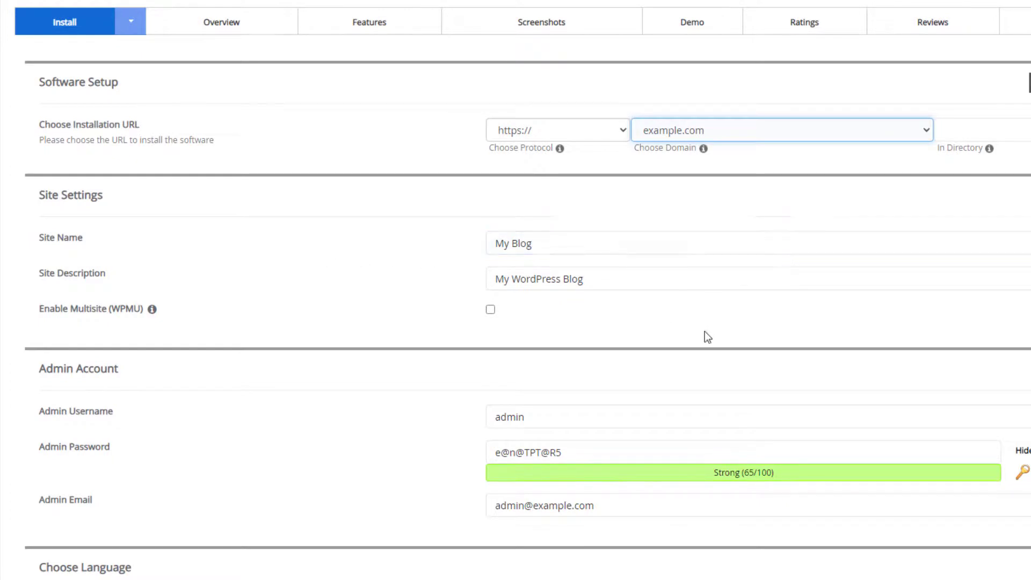
pyautogui.scroll(-1, 361, 440)
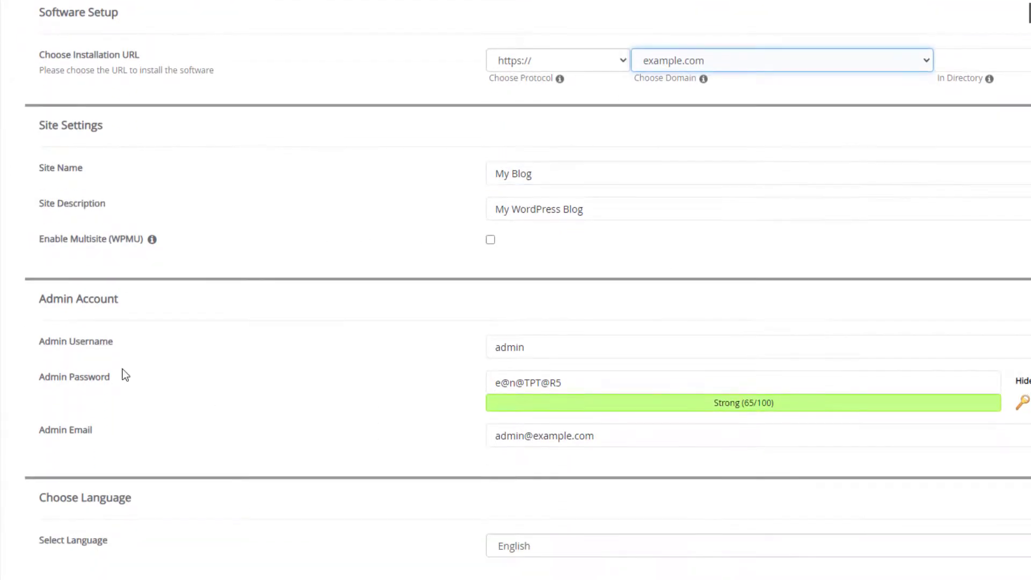
pyautogui.scroll(-1, 226, 437)
pyautogui.scroll(-1, 187, 437)
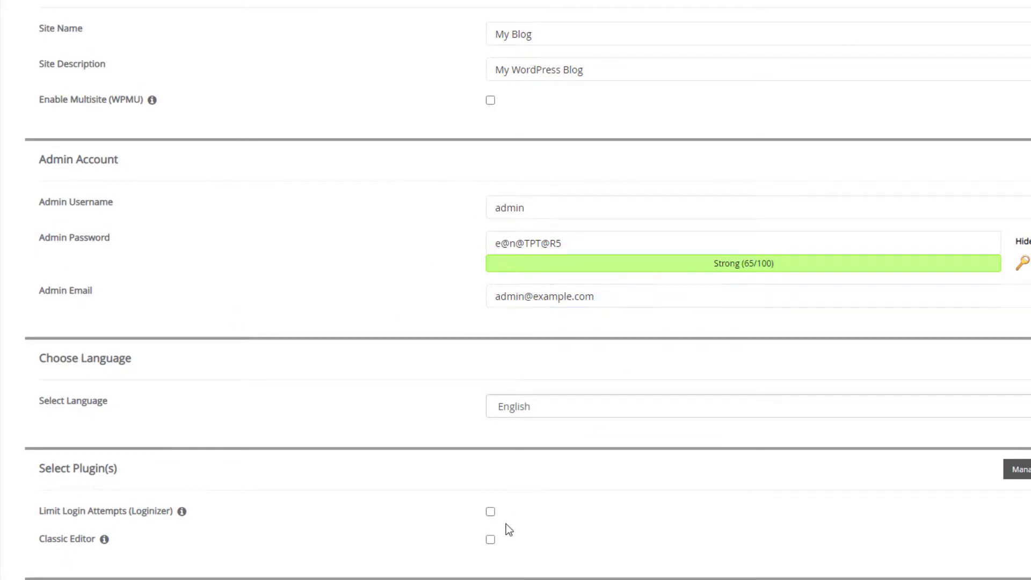
pyautogui.click(601, 407)
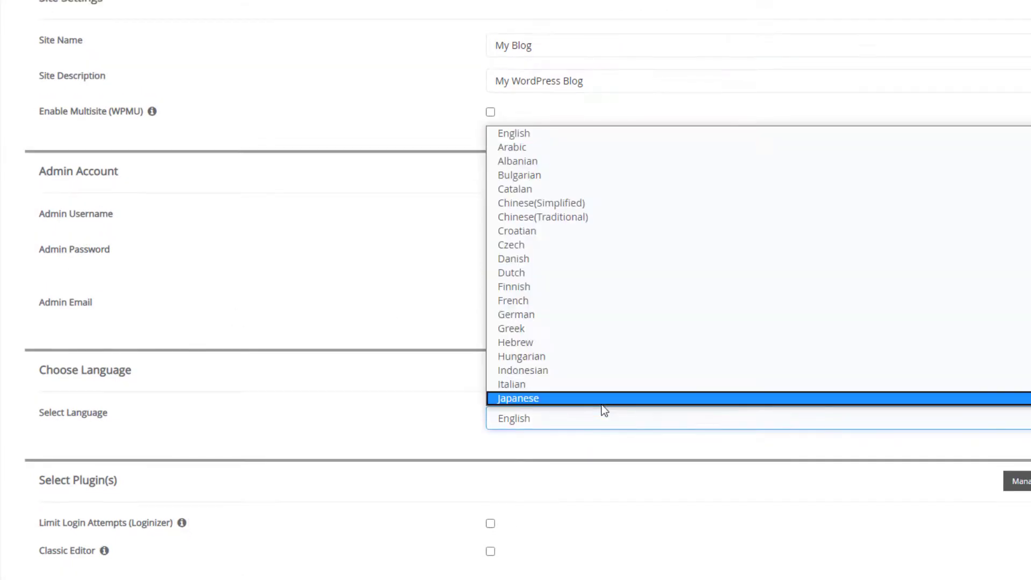
pyautogui.click(597, 417)
pyautogui.scroll(-2, 322, 427)
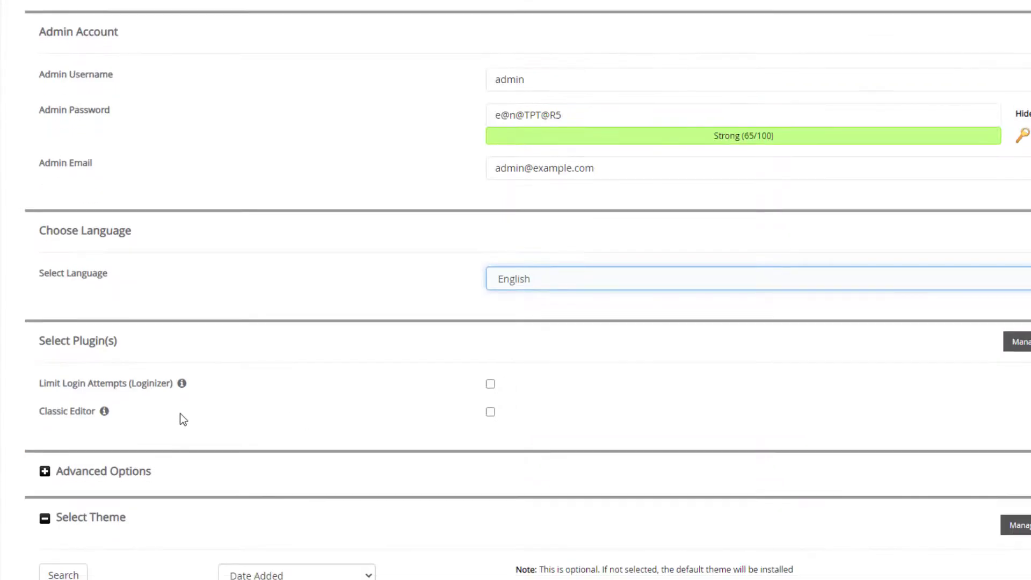
pyautogui.scroll(-2, 137, 421)
pyautogui.scroll(-2, 143, 388)
pyautogui.scroll(-1, 97, 307)
pyautogui.scroll(-1, 201, 338)
pyautogui.click(407, 395)
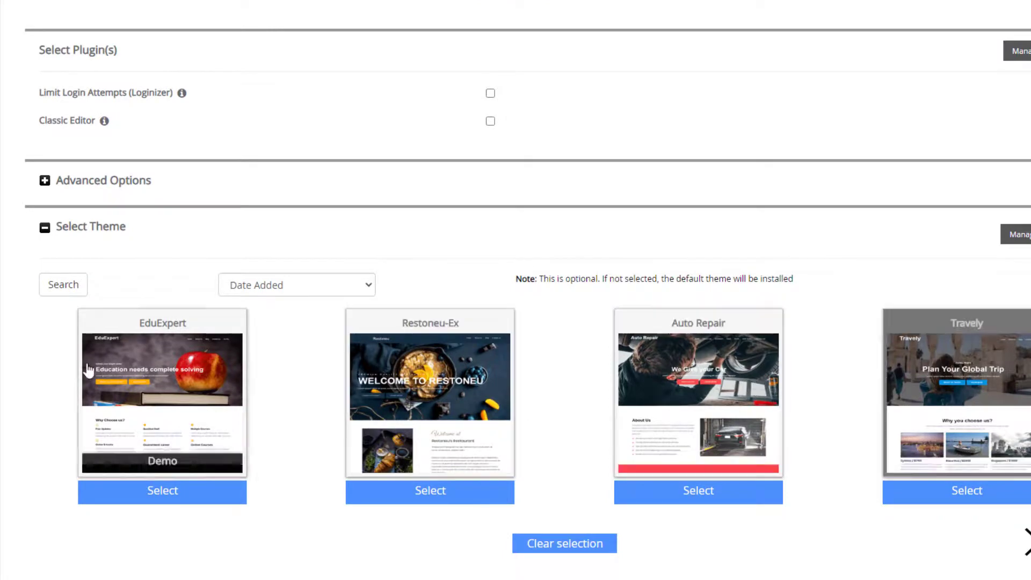
pyautogui.scroll(-2, 376, 401)
pyautogui.scroll(-1, 375, 403)
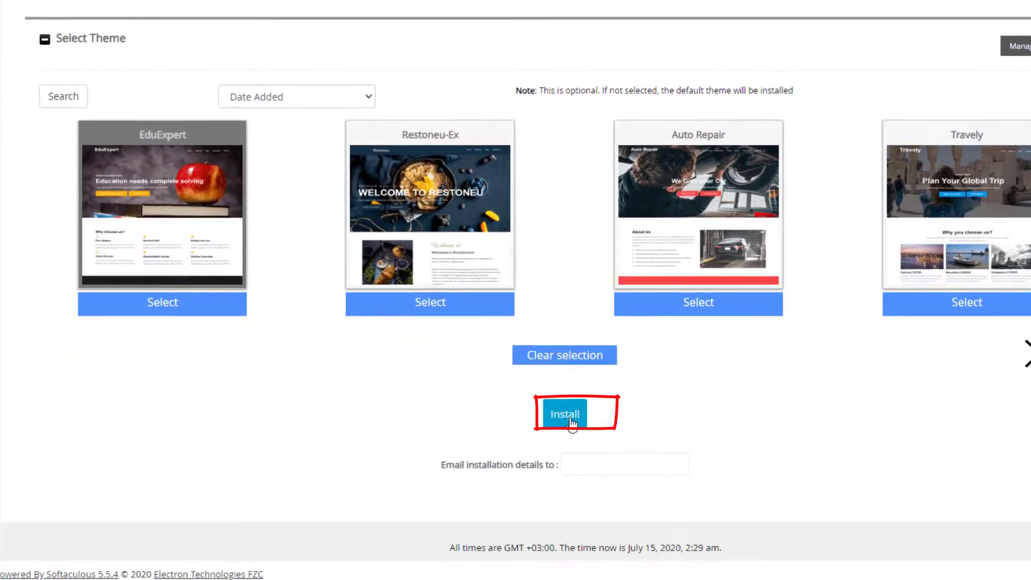
pyautogui.click(571, 423)
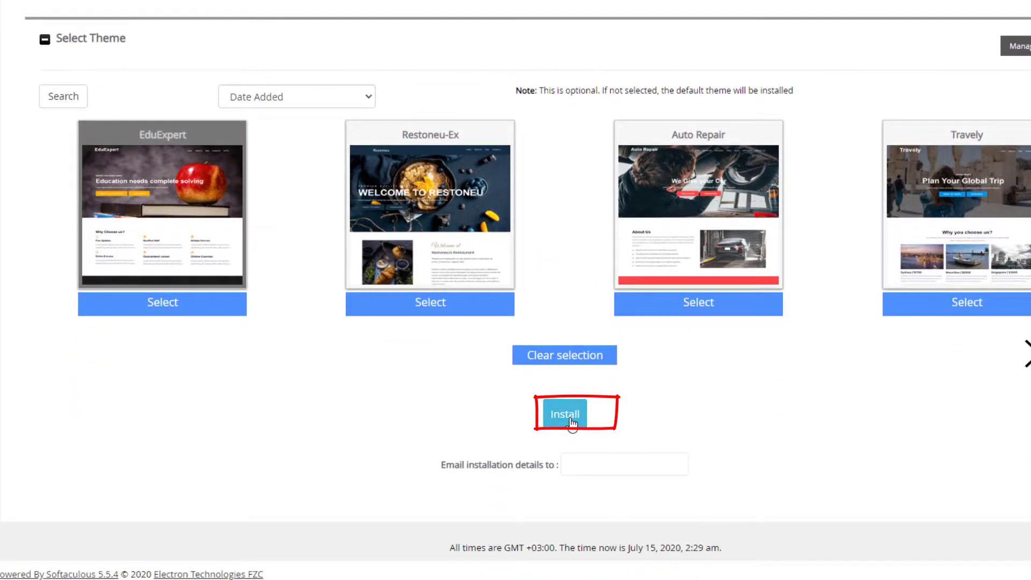
pyautogui.click(568, 424)
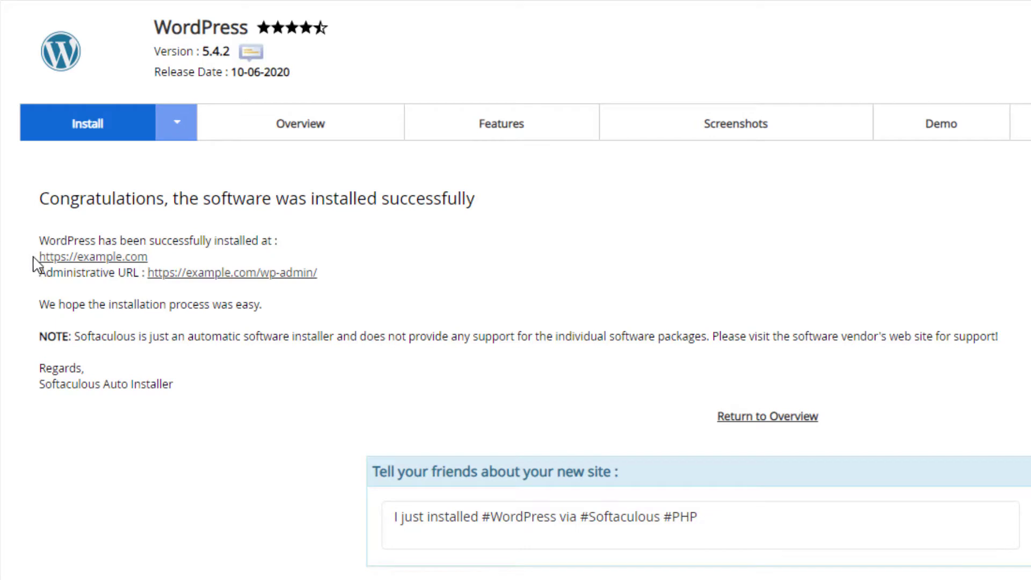
pyautogui.moveTo(35, 256); pyautogui.dragTo(173, 262)
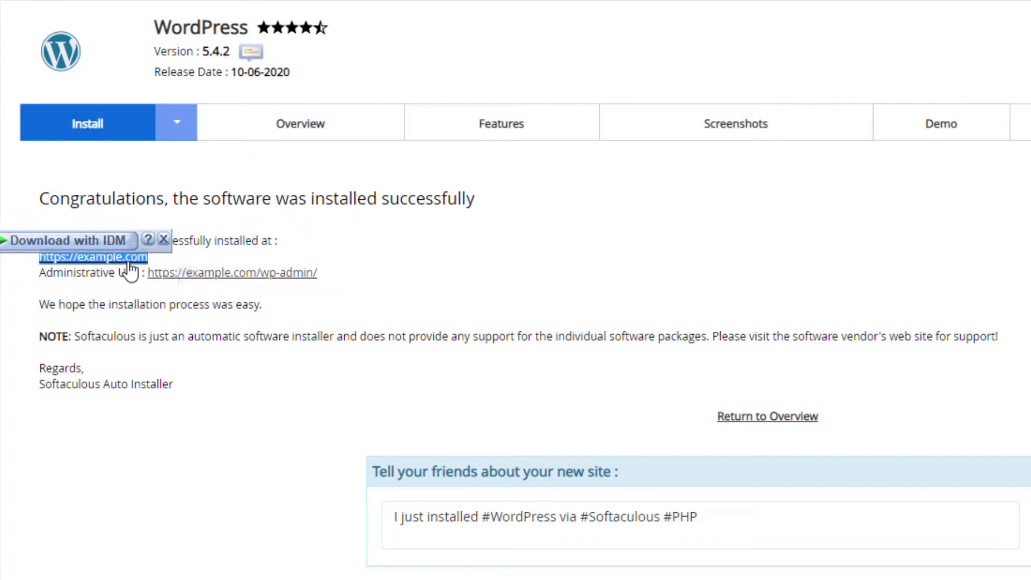
pyautogui.moveTo(339, 278); pyautogui.dragTo(147, 275)
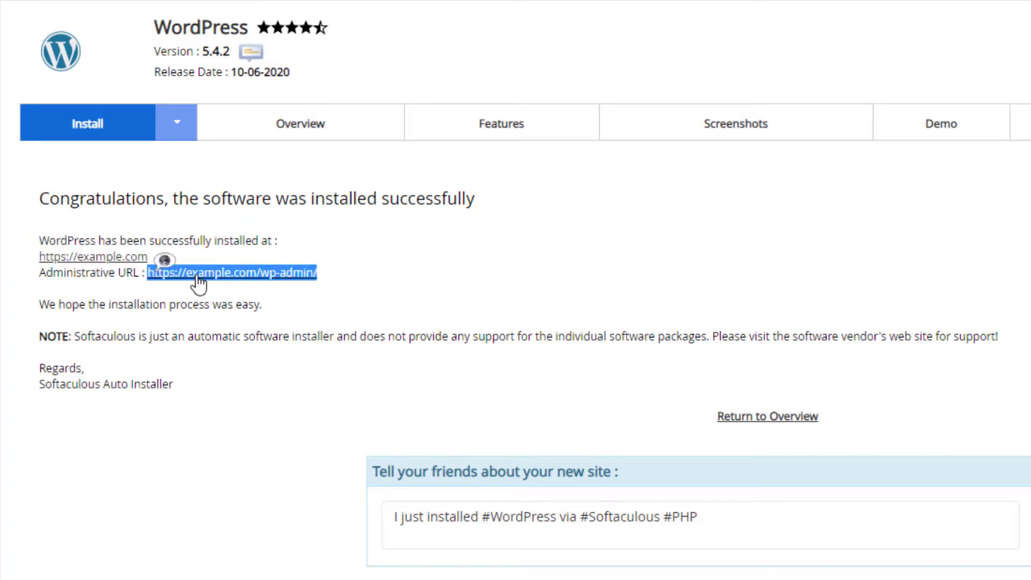